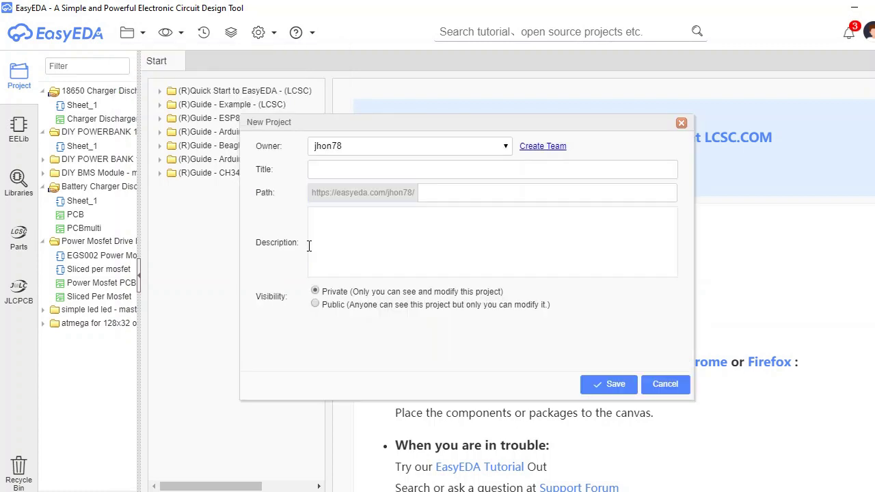
# Create the new project with its title and open its blank schematic.
pyautogui.click(359, 172)
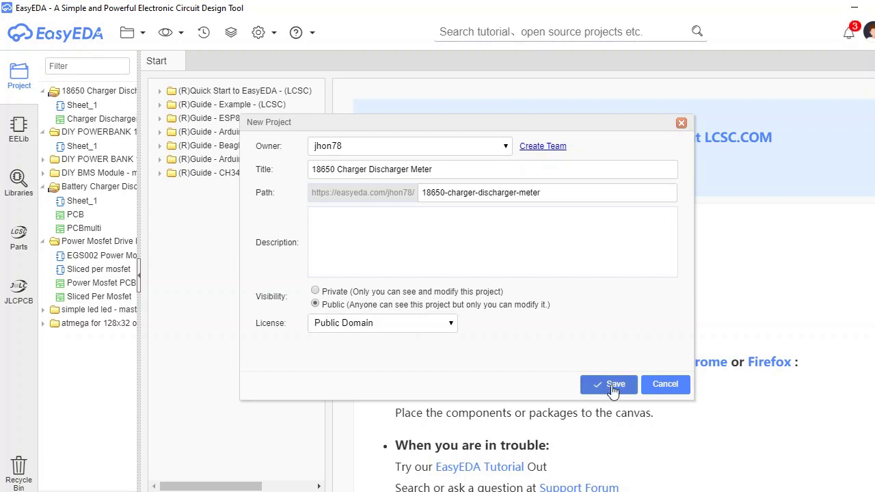
pyautogui.click(613, 387)
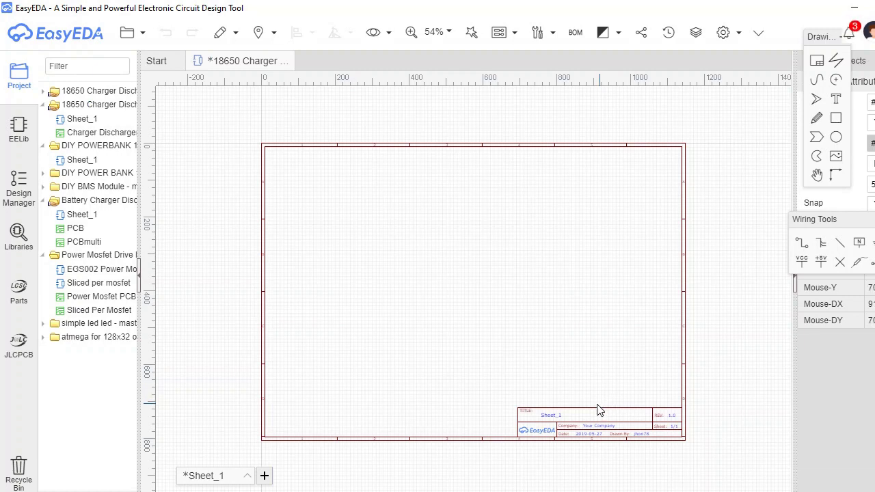
pyautogui.scroll(3, 567, 415)
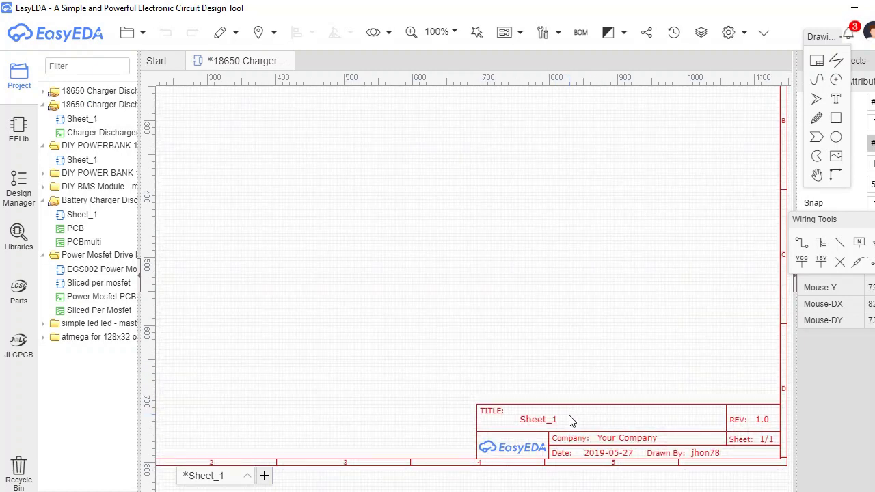
# Change the sheet's title block to read 18650 Charger Discharger.
pyautogui.click(572, 421)
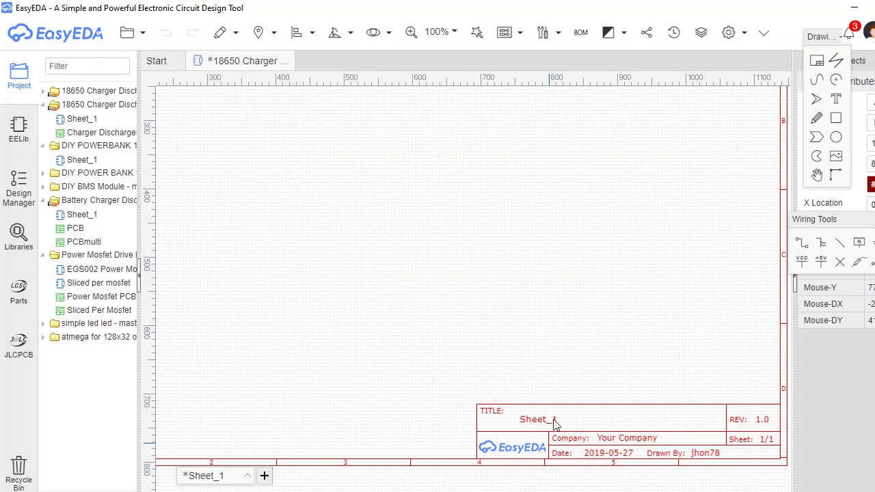
pyautogui.doubleClick(555, 422)
pyautogui.write('18650 Charger Discharger')
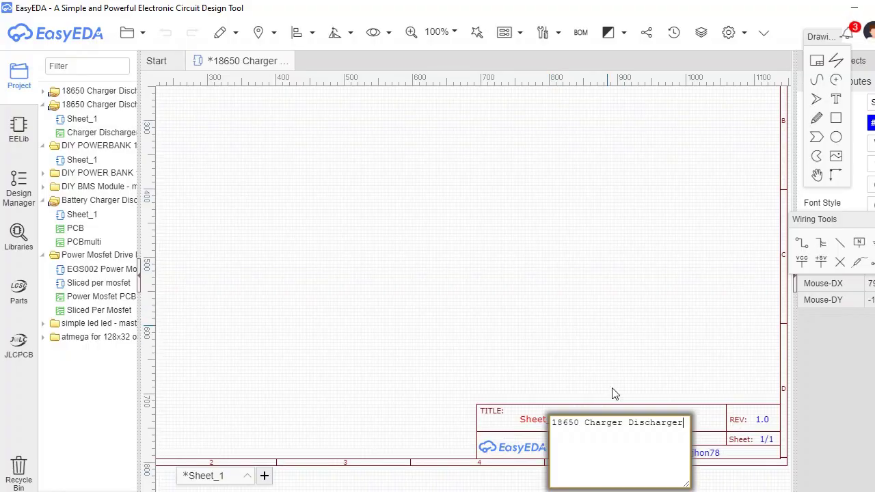
pyautogui.click(614, 397)
pyautogui.click(616, 482)
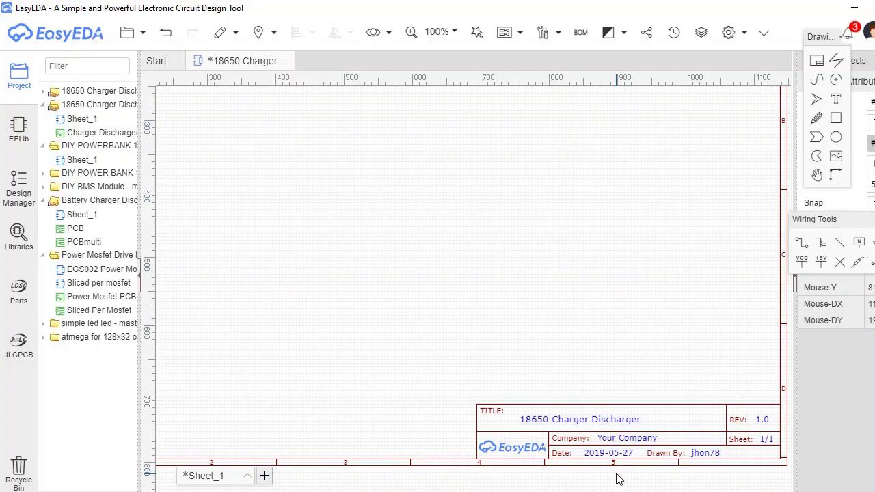
pyautogui.hotkey('shift', 'f')
# Place the 5v to 9v Wh/Ah meter part from the library on the sheet.
pyautogui.click(433, 223)
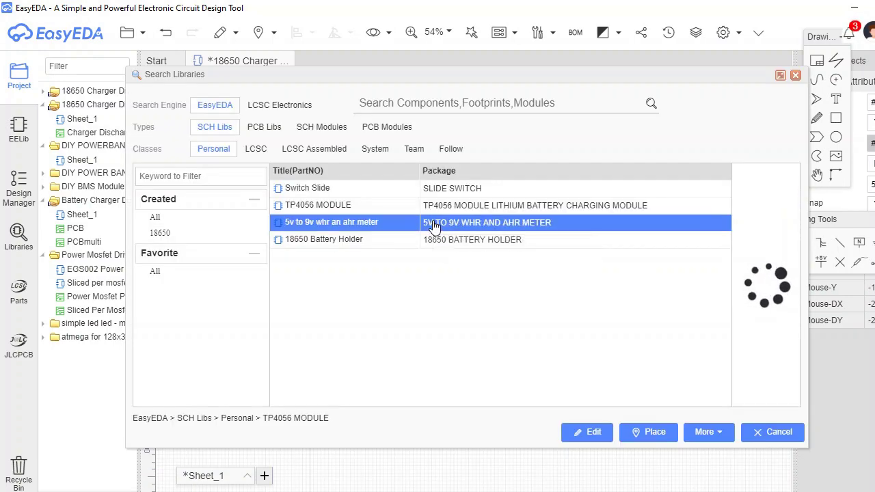
pyautogui.click(652, 423)
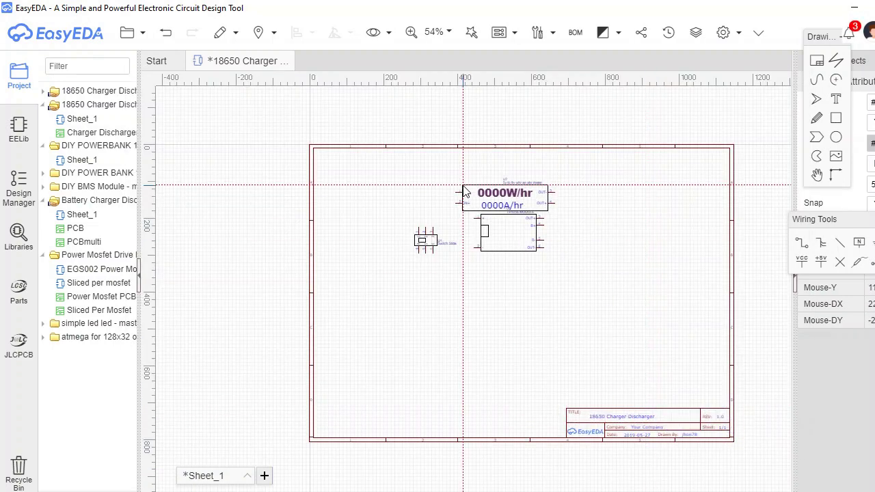
pyautogui.click(482, 295)
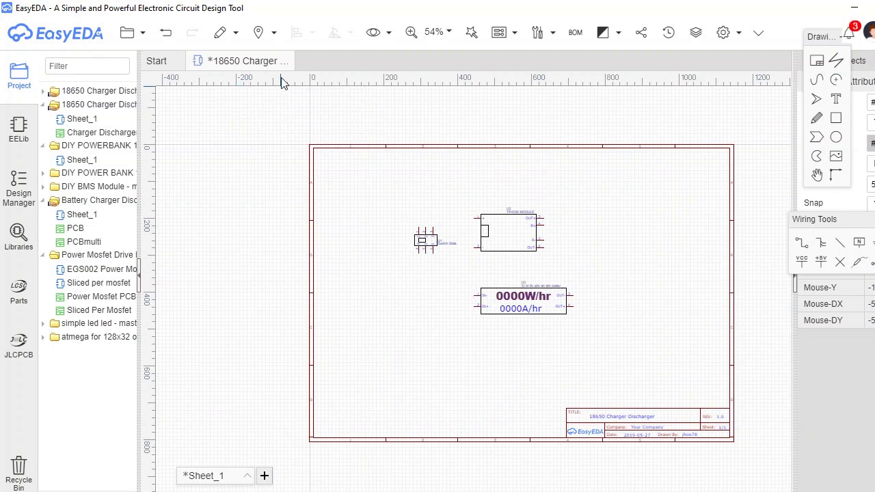
# Place an 18650 Battery Holder from the library search onto the sheet.
pyautogui.click(260, 33)
pyautogui.click(286, 60)
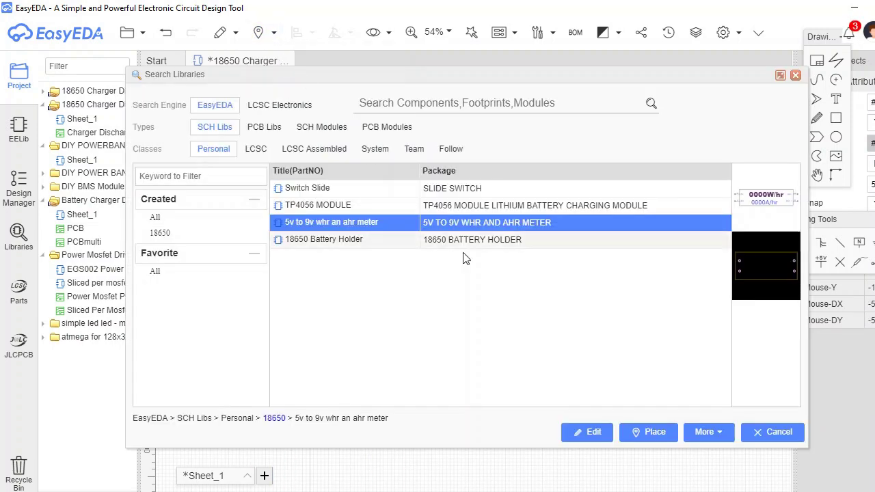
pyautogui.click(473, 241)
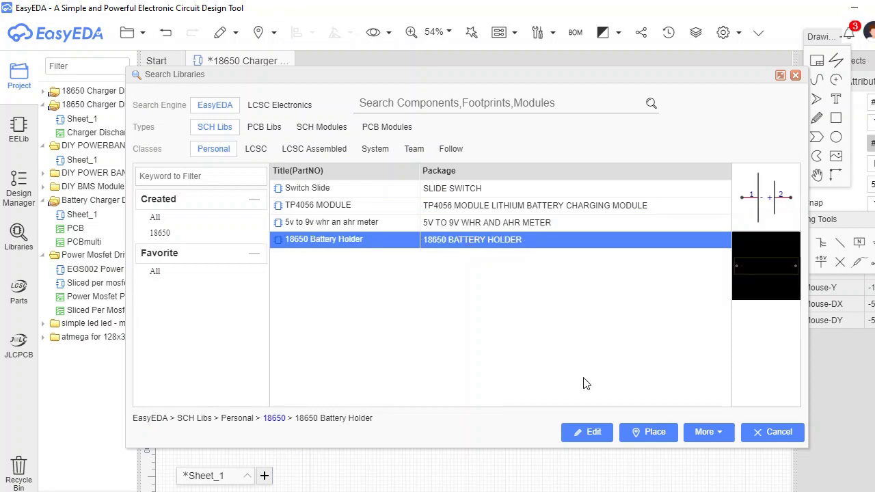
pyautogui.click(642, 432)
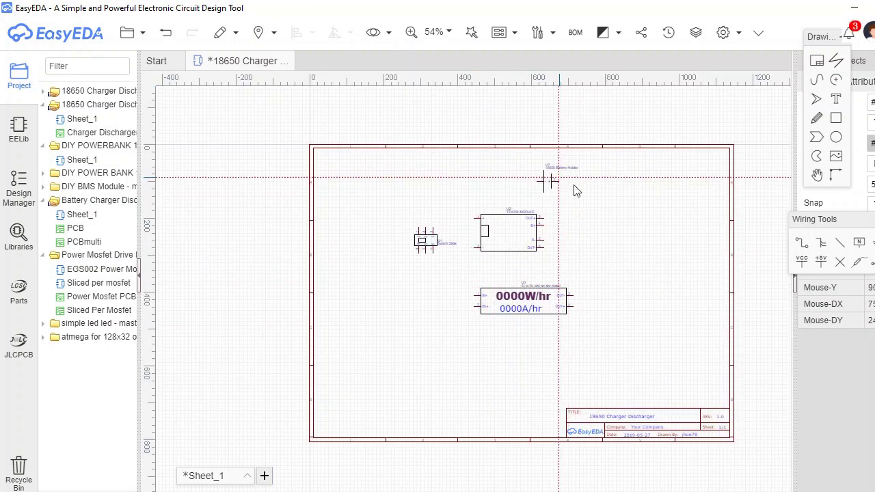
pyautogui.click(401, 335)
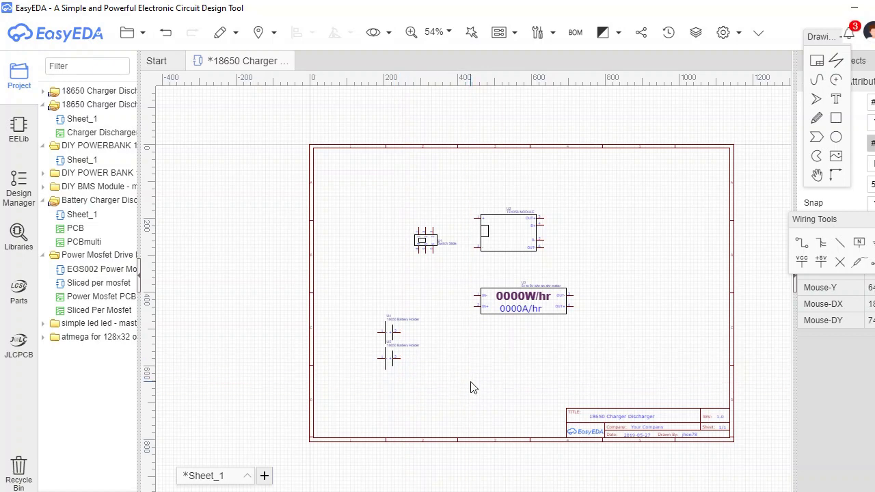
pyautogui.scroll(1, 537, 451)
# Zoom in and finish the +5V wire at switch pin 2.
pyautogui.scroll(1, 553, 424)
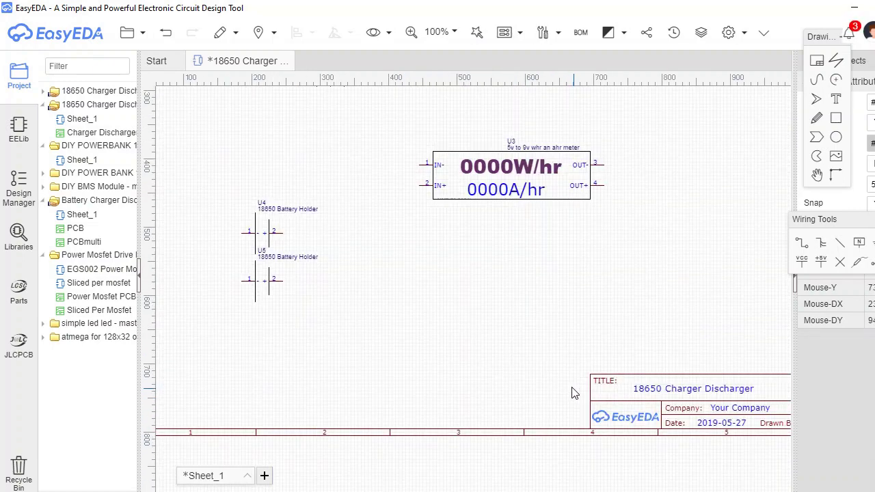
pyautogui.scroll(-2, 575, 396)
pyautogui.press('a')
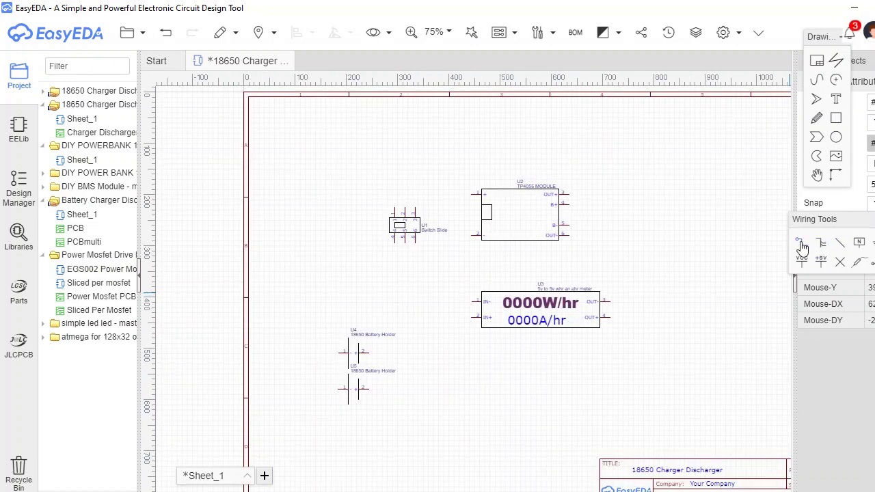
pyautogui.press('a')
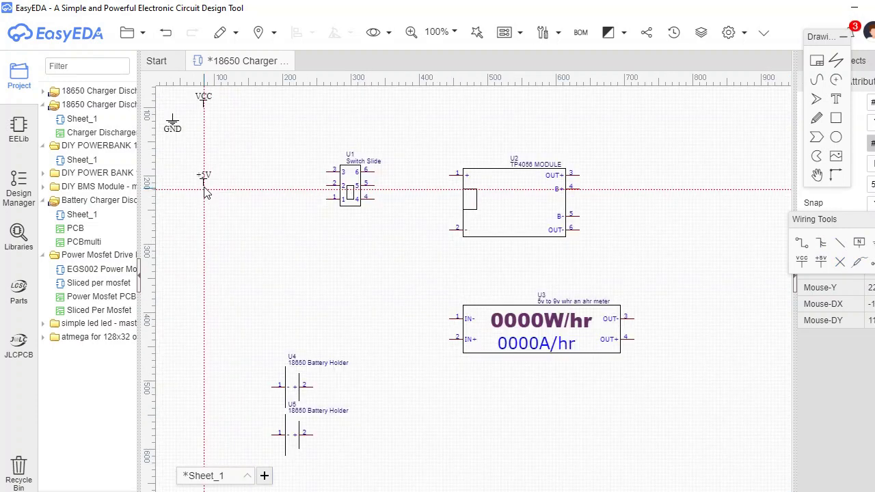
pyautogui.click(327, 186)
pyautogui.press('Escape')
# Wire GND to VCC, move the TP4056 below the switch, and join its pin 2 to GND.
pyautogui.click(802, 243)
pyautogui.click(173, 115)
pyautogui.click(206, 114)
pyautogui.moveTo(449, 244); pyautogui.dragTo(316, 299)
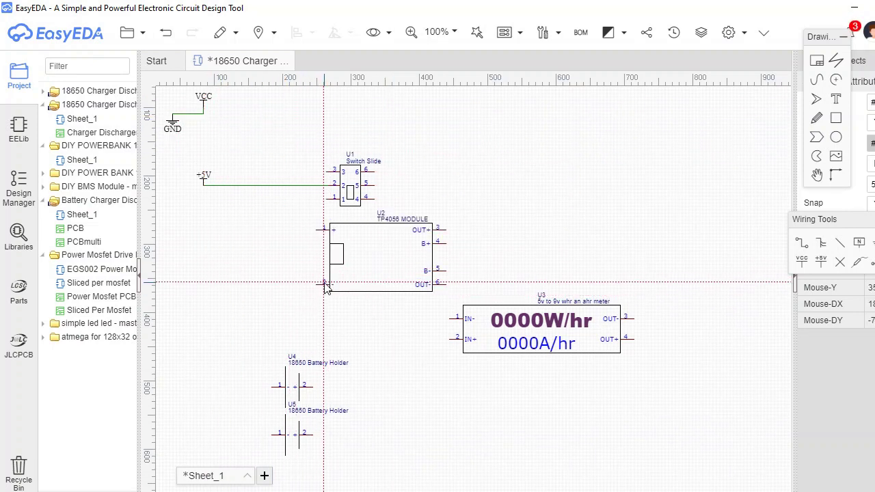
pyautogui.click(324, 284)
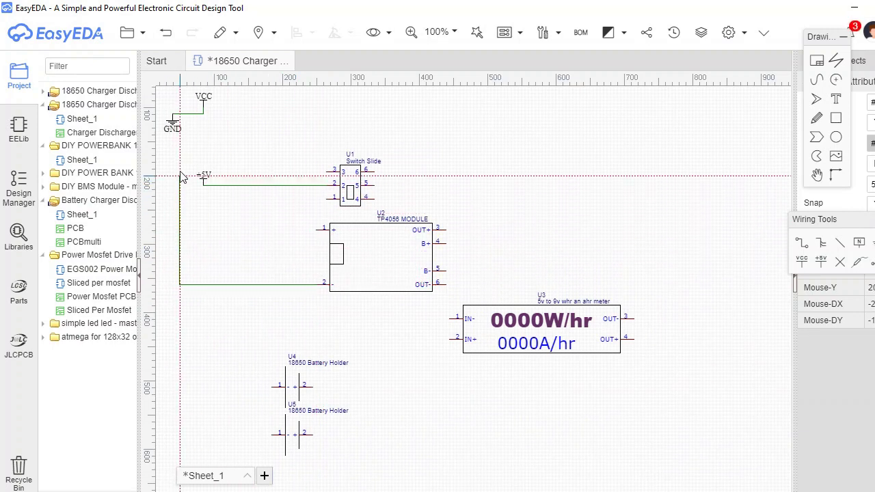
pyautogui.click(186, 115)
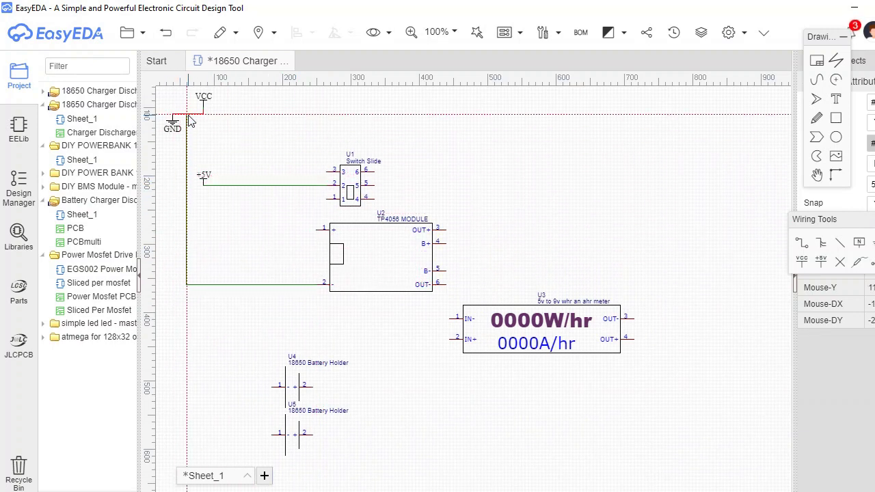
# Wire the TP4056 OUT- pin to the meter's IN- pin.
pyautogui.click(450, 286)
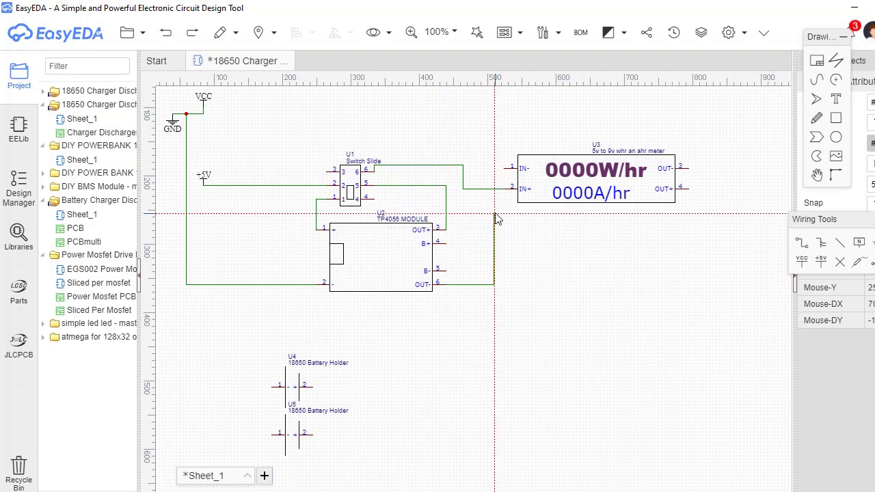
pyautogui.click(512, 168)
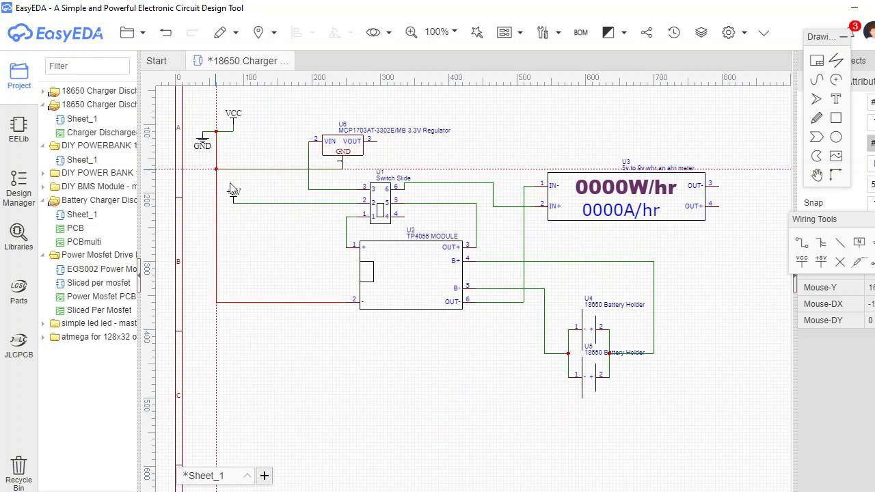
pyautogui.click(514, 32)
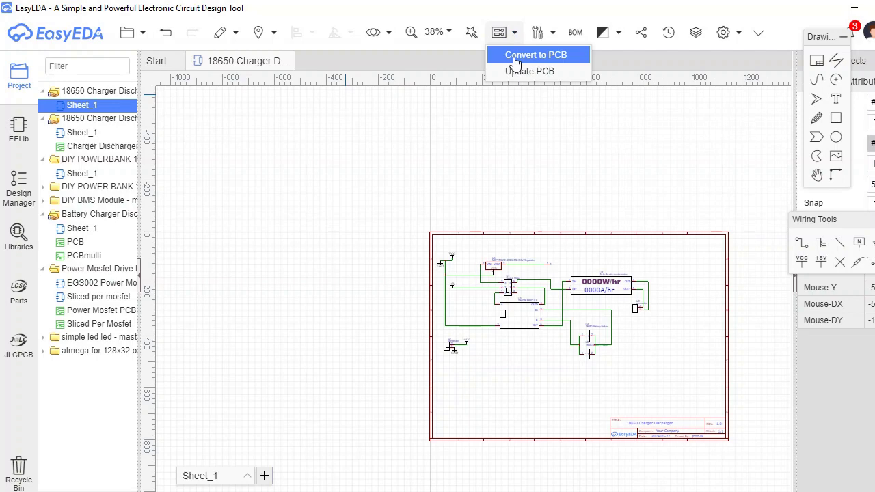
# Convert the schematic to a PCB with a 100 × 100 mm, two-layer rectangular outline.
pyautogui.click(516, 56)
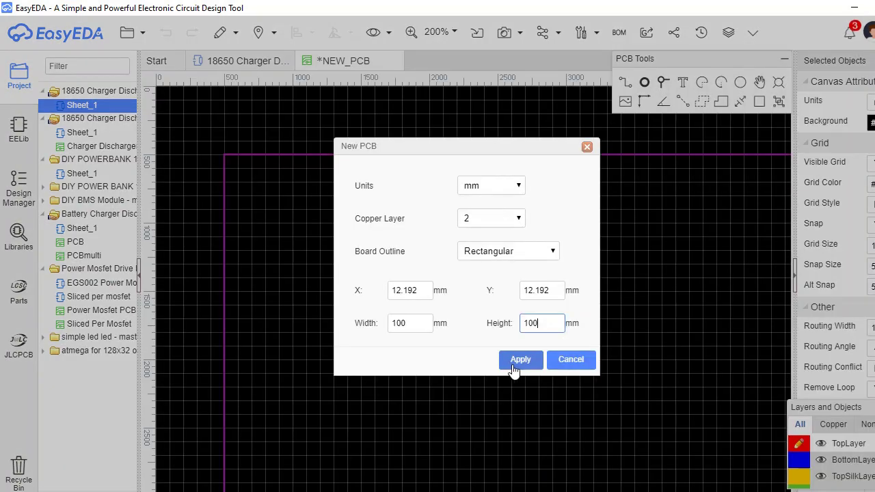
pyautogui.click(520, 359)
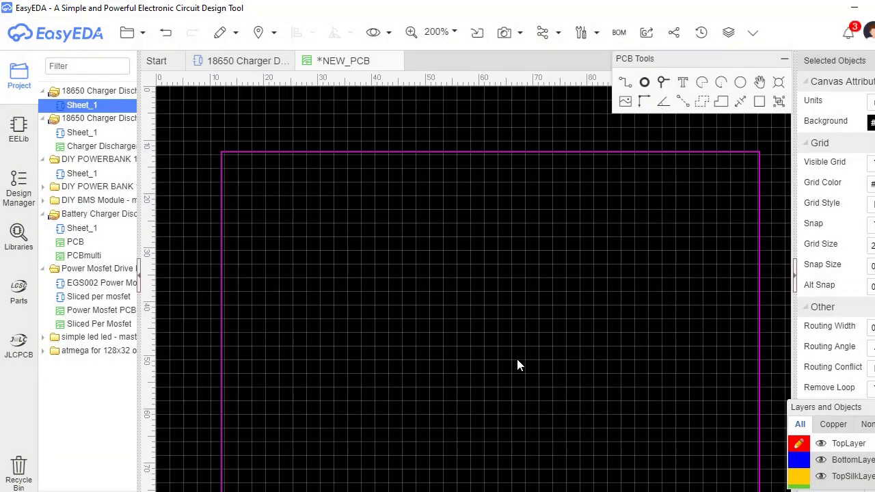
# Drag the TP4056 module and U3 from below the board up near the outline's top edge.
pyautogui.scroll(-3, 505, 334)
pyautogui.scroll(-3, 497, 317)
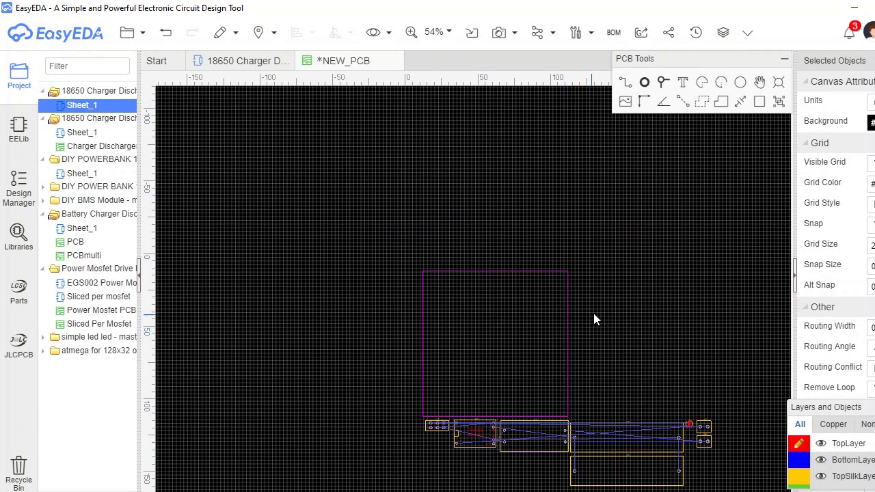
pyautogui.scroll(2, 593, 313)
pyautogui.moveTo(643, 321)
pyautogui.mouseDown(button='right')
pyautogui.moveTo(660, 160)
pyautogui.moveTo(613, 185)
pyautogui.mouseUp(button='right')
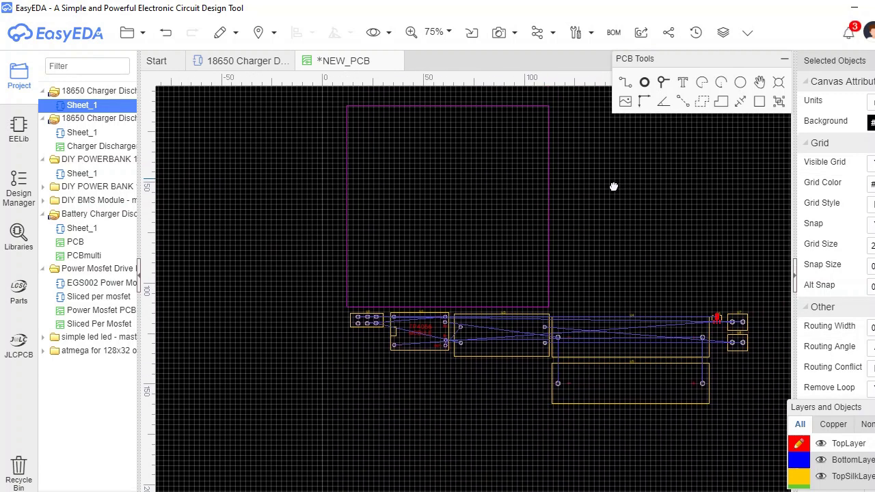
pyautogui.scroll(1, 507, 226)
pyautogui.moveTo(379, 389)
pyautogui.mouseDown()
pyautogui.moveTo(374, 123)
pyautogui.moveTo(346, 102)
pyautogui.moveTo(343, 117)
pyautogui.mouseUp()
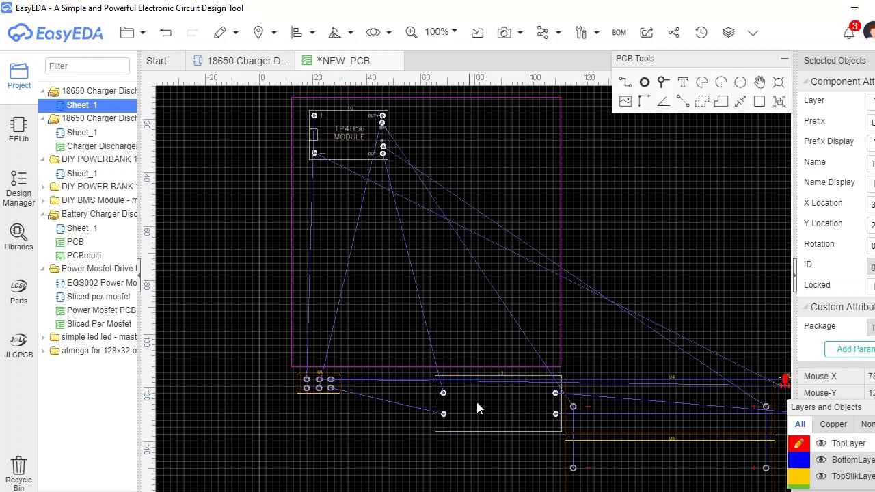
pyautogui.moveTo(499, 394)
pyautogui.mouseDown()
pyautogui.moveTo(467, 111)
pyautogui.moveTo(466, 125)
pyautogui.mouseUp()
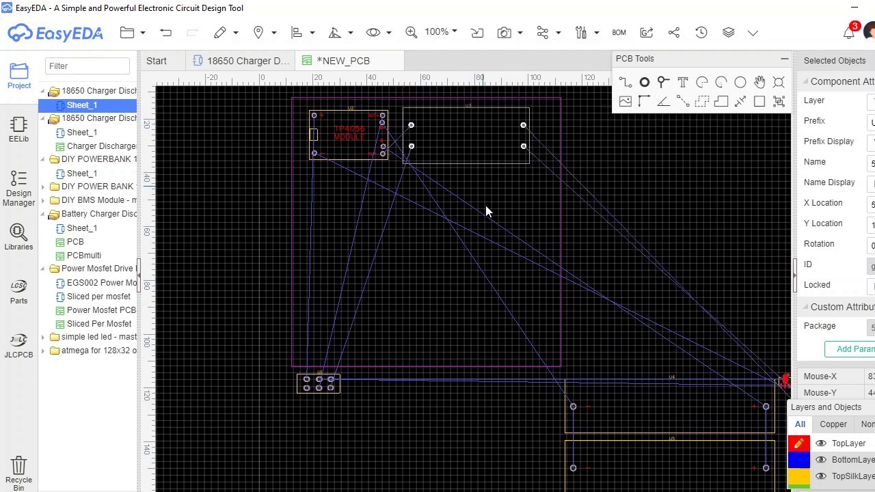
pyautogui.scroll(-1, 580, 296)
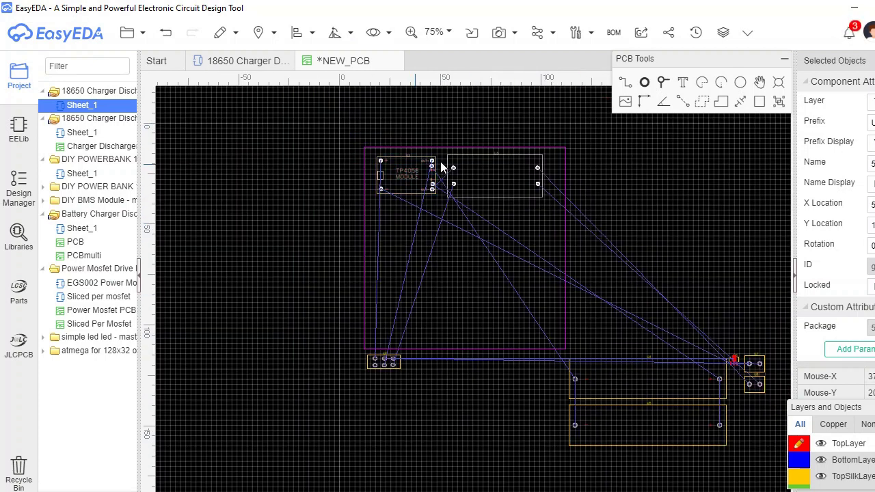
pyautogui.click(489, 162)
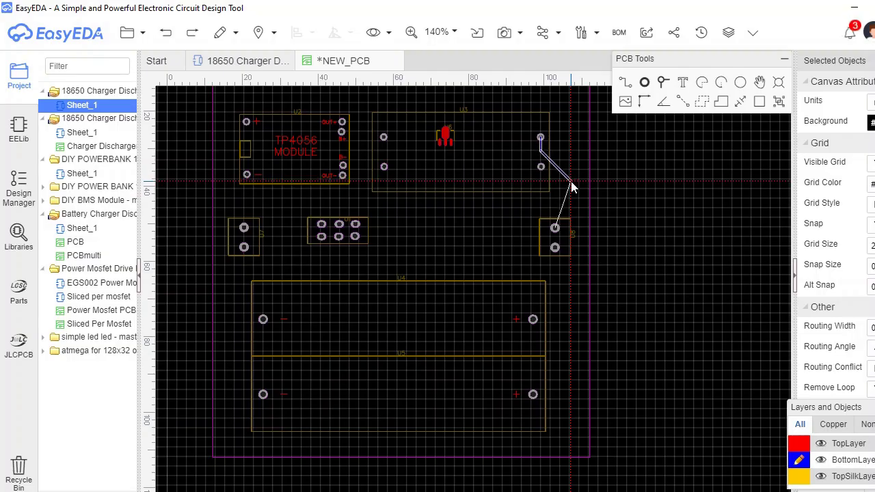
# Finish the current bottom-layer track on its pad and begin another from the next pad.
pyautogui.click(557, 229)
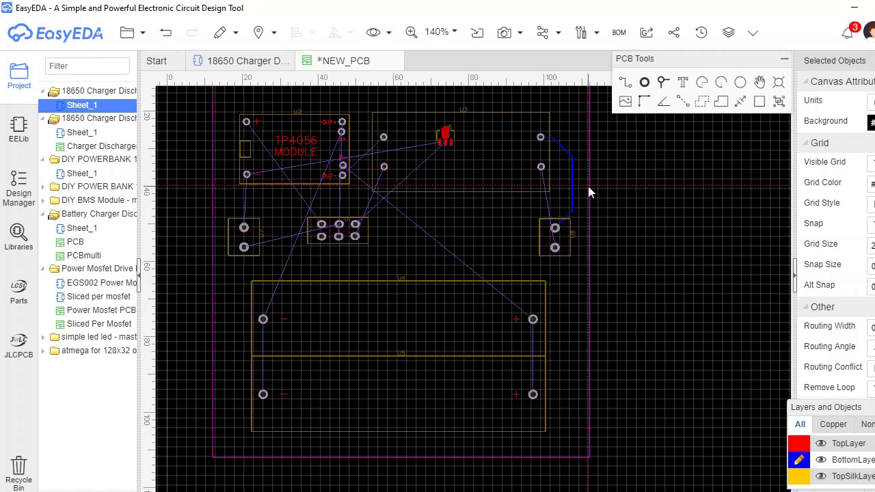
pyautogui.click(540, 167)
pyautogui.scroll(2, 452, 143)
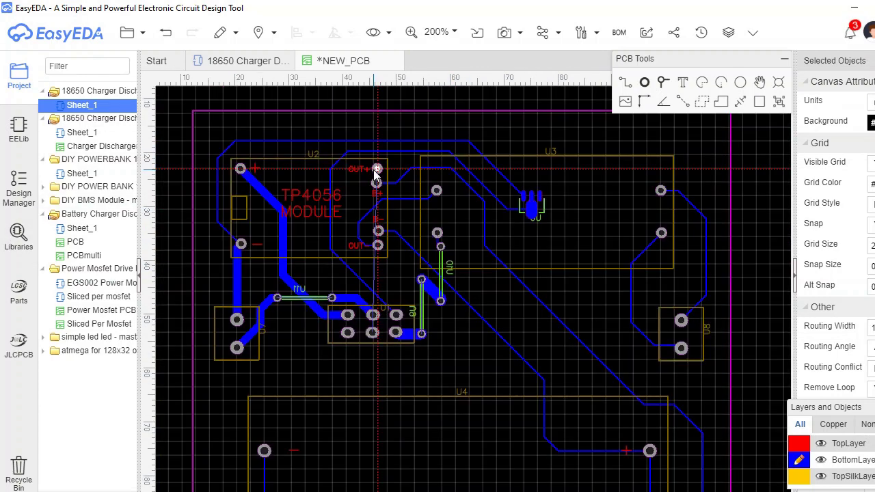
# Route a bent bottom-layer track from the TP4056 OUT+ pad to the header pad.
pyautogui.click(375, 173)
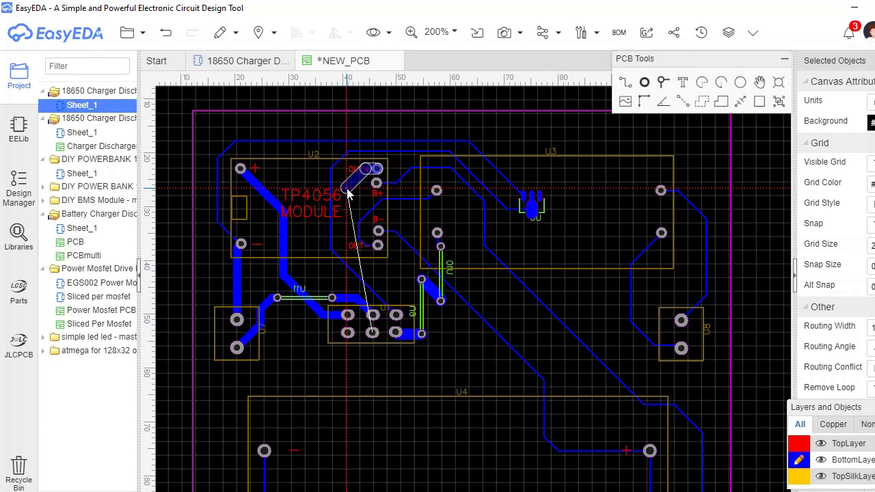
pyautogui.click(346, 189)
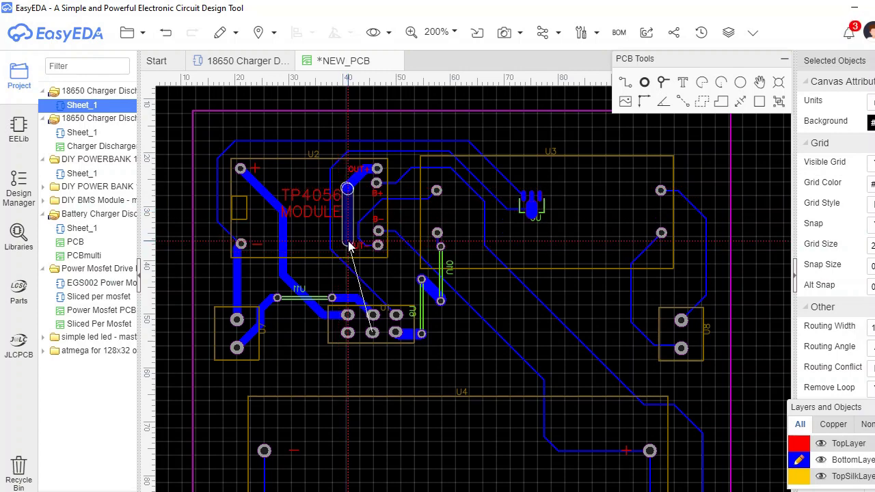
pyautogui.click(348, 241)
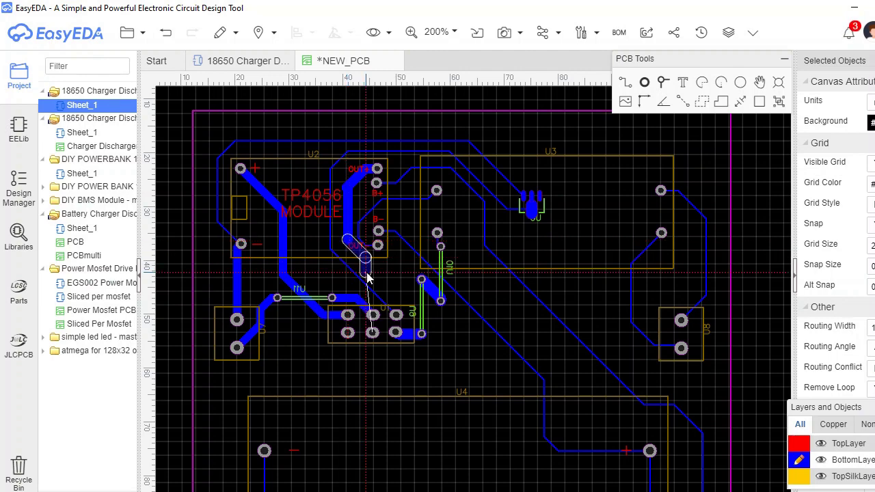
pyautogui.click(443, 349)
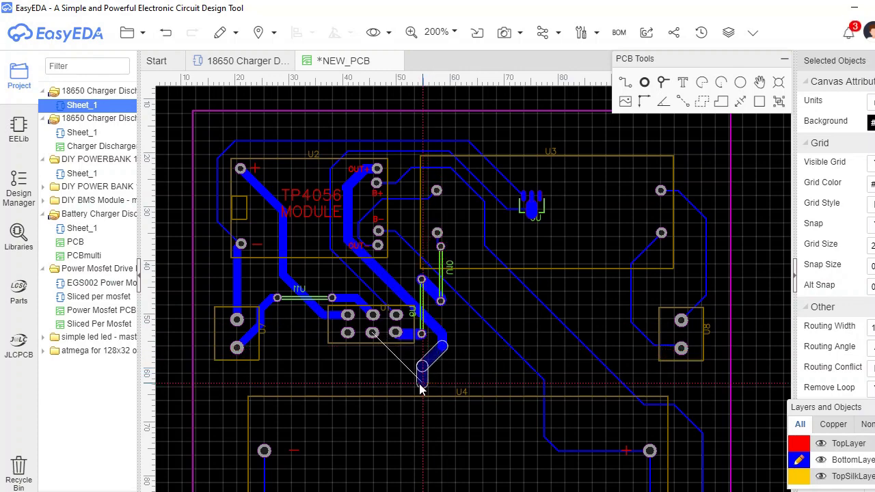
pyautogui.click(387, 362)
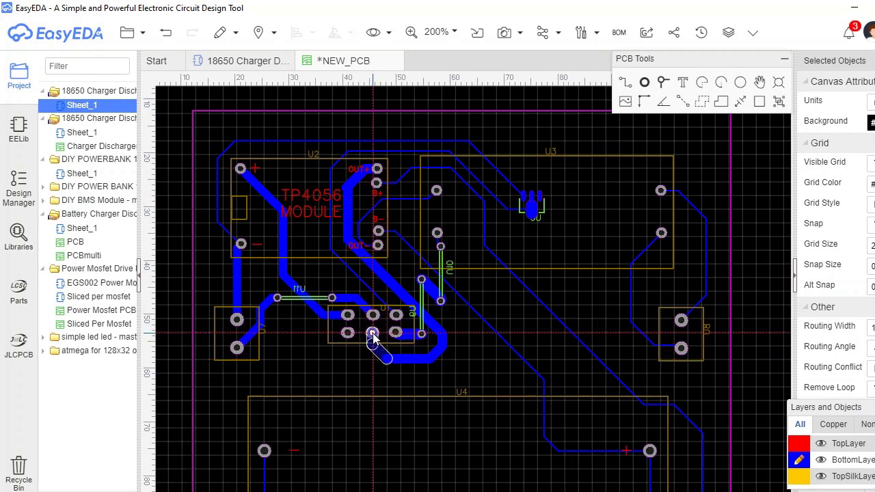
pyautogui.click(372, 335)
pyautogui.scroll(-3, 514, 308)
pyautogui.click(127, 32)
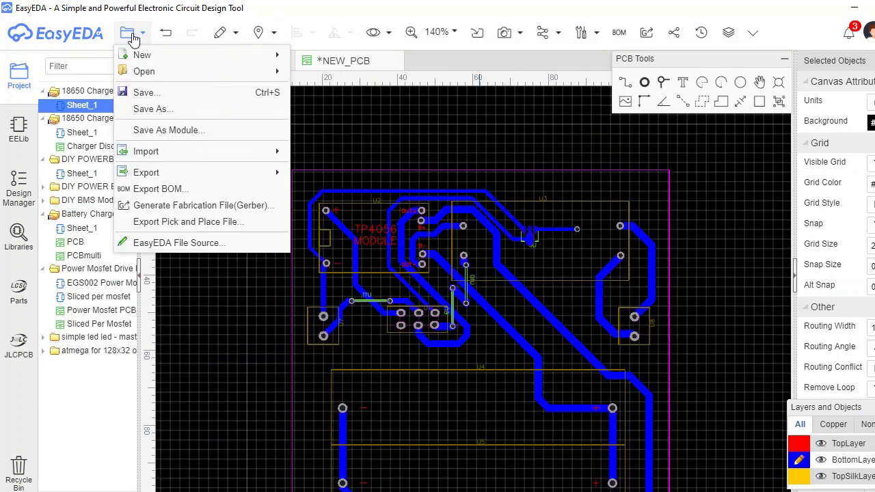
# Save the PCB as 18650 Charger Discharger into the existing project.
pyautogui.click(161, 110)
pyautogui.write('18650 Charger Discharger')
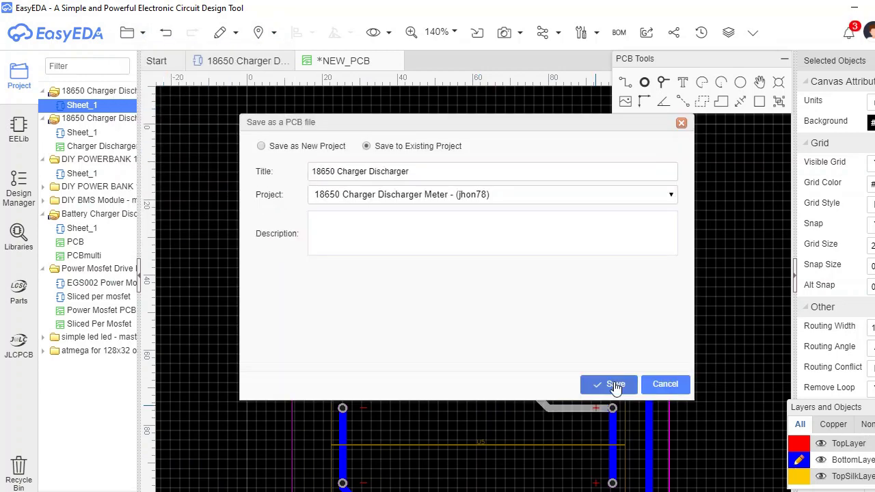
pyautogui.click(611, 385)
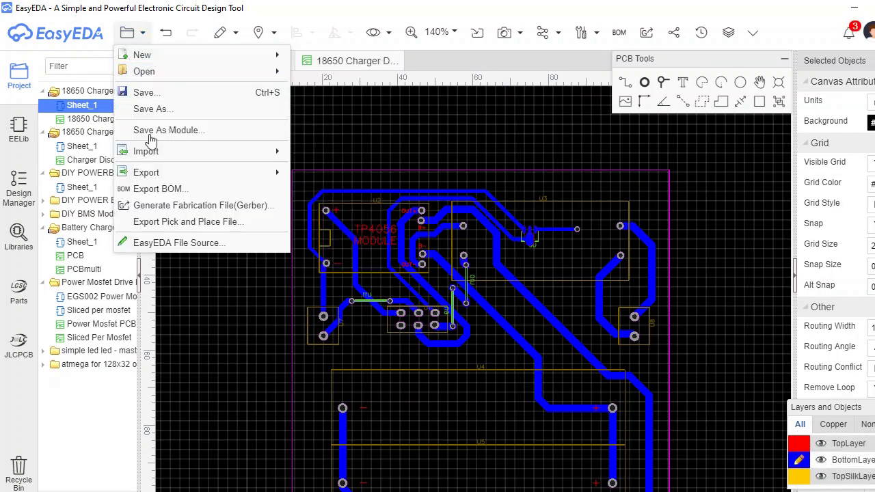
pyautogui.moveTo(198, 172)
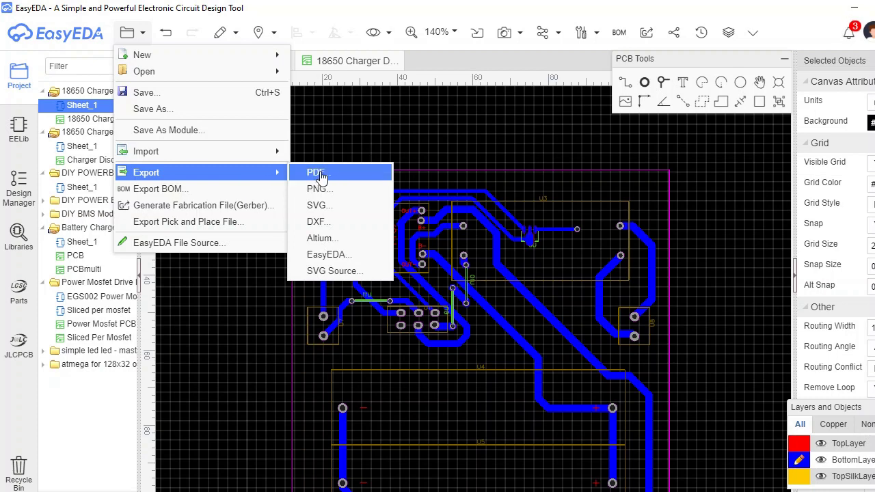
# Export the copper layers as a separated-layer, mirrored PDF and save the file.
pyautogui.click(322, 176)
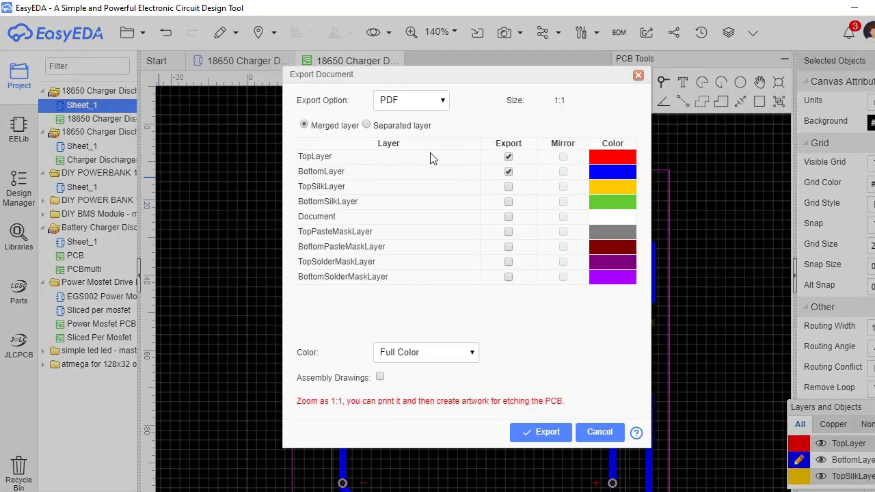
pyautogui.click(367, 125)
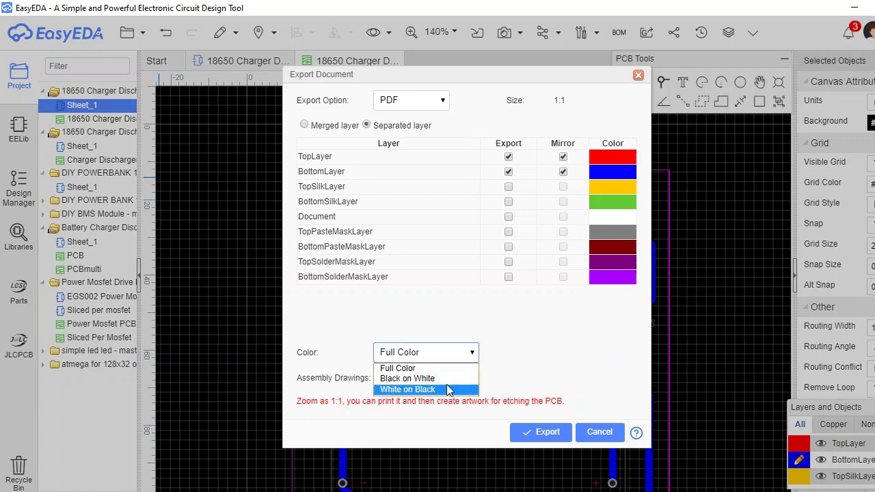
pyautogui.click(555, 433)
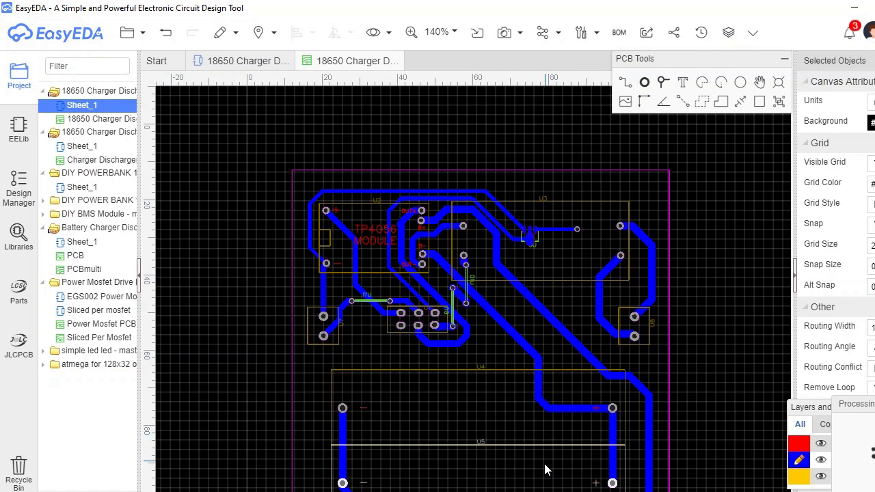
pyautogui.click(359, 250)
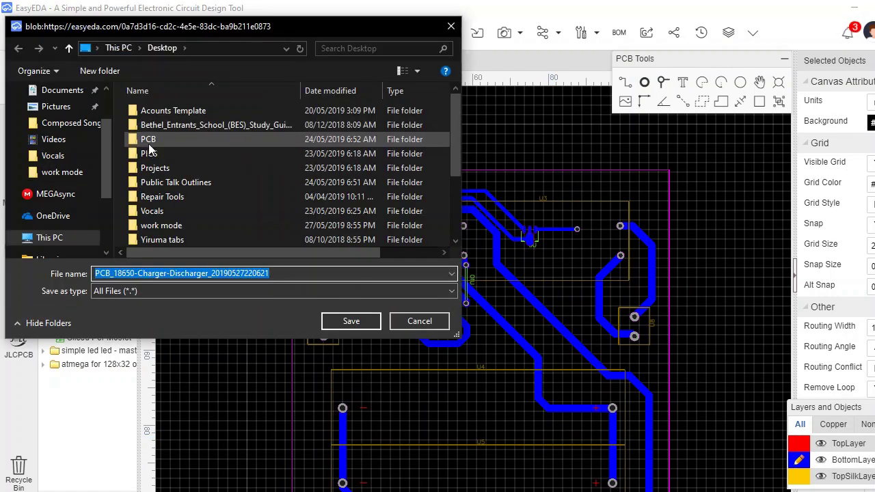
pyautogui.press('Return')
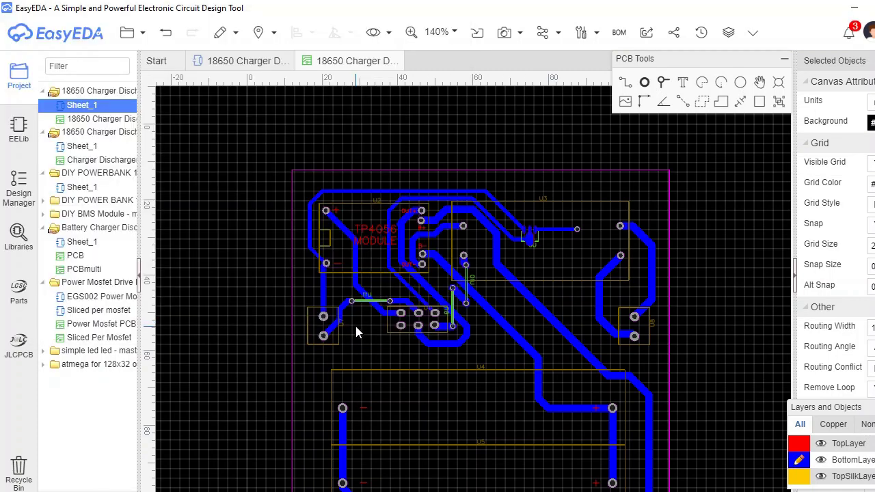